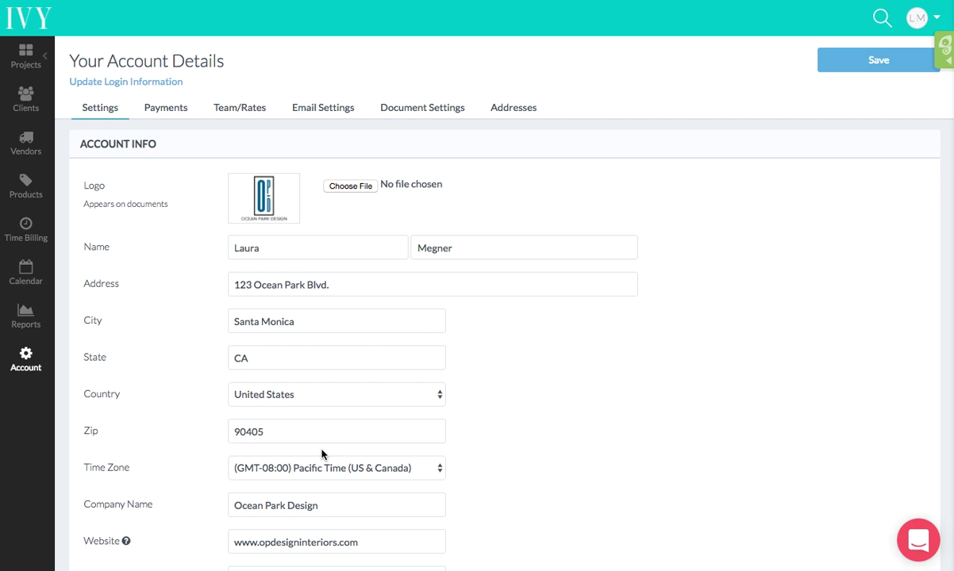
Go to Payments, then Team/Rates, to view the My Rates table of service types, rates and billable status.
left_click(164, 118)
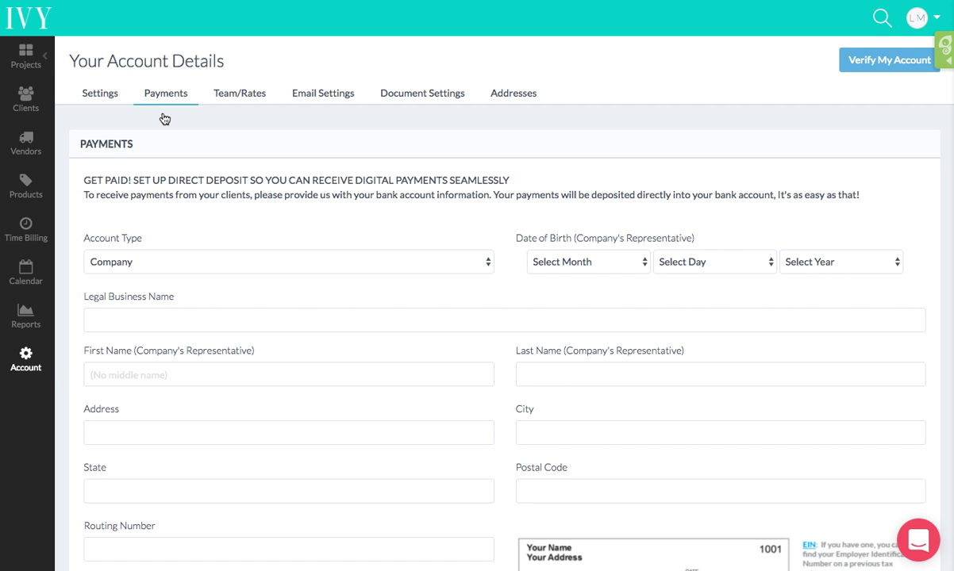
left_click(236, 102)
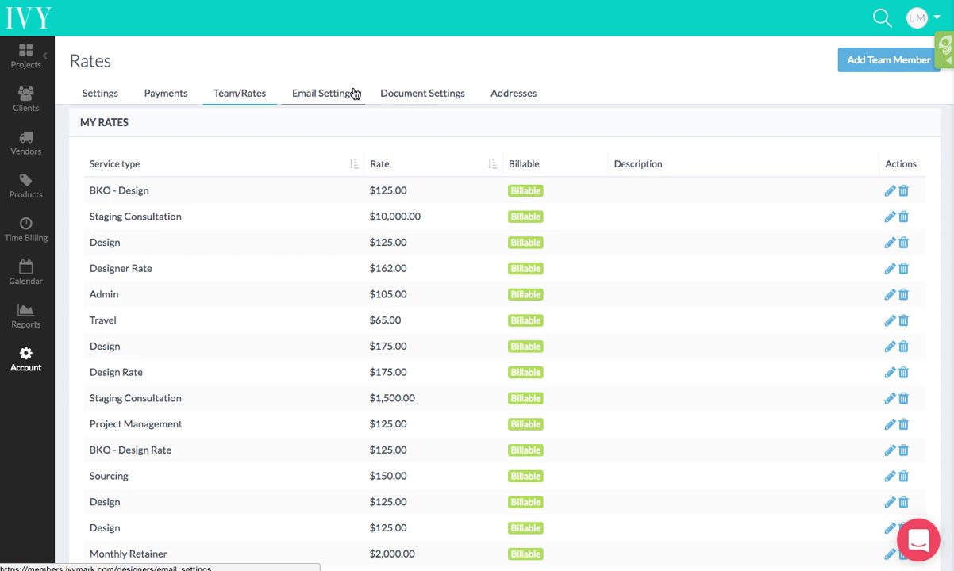
Open a New Project form from Projects, look over it, then return to the projects list.
left_click(46, 65)
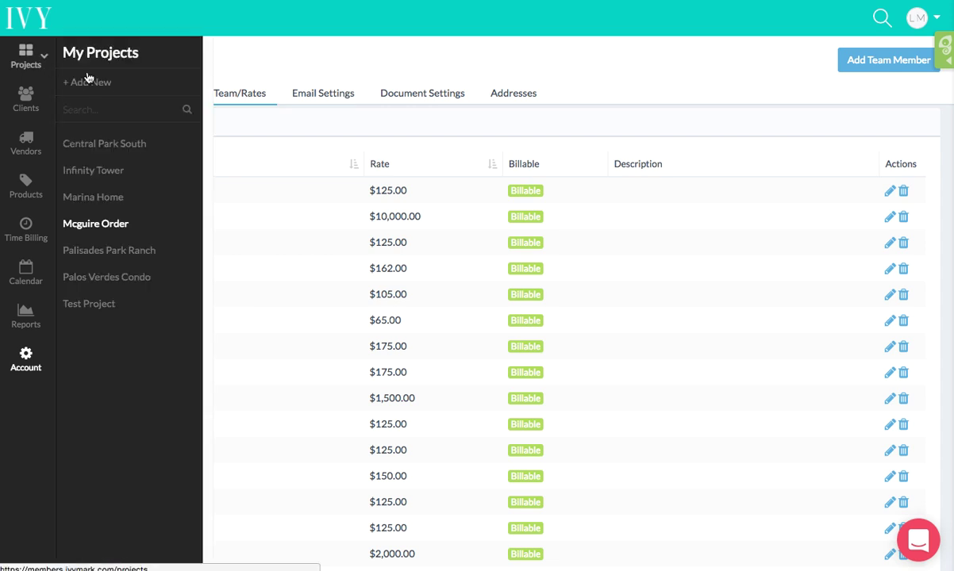
left_click(114, 84)
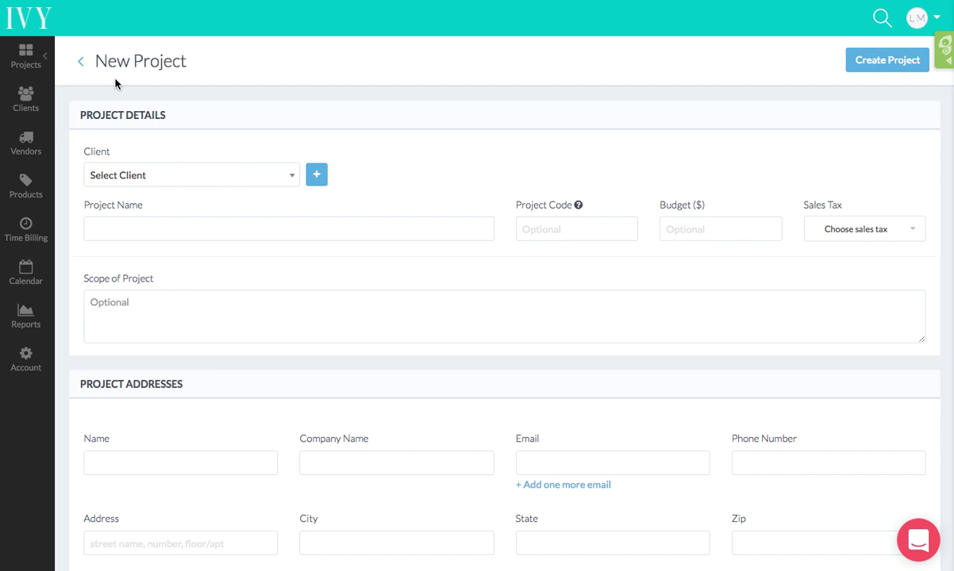
scroll(266, 277, "down", 2)
scroll(266, 272, "up", 2)
left_click(25, 66)
Open the Mcguire Order project's Proposals and start a new proposal for it.
left_click(116, 225)
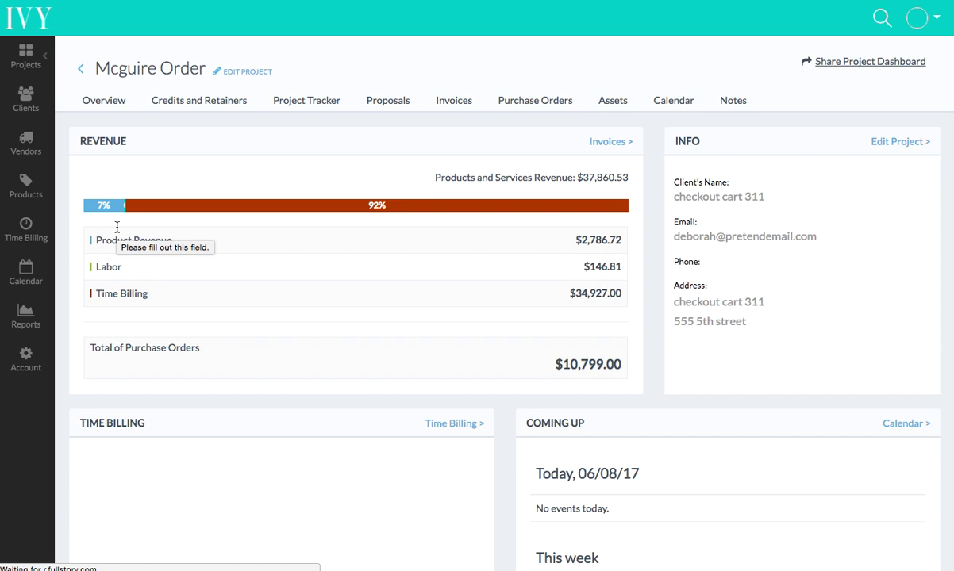
left_click(388, 101)
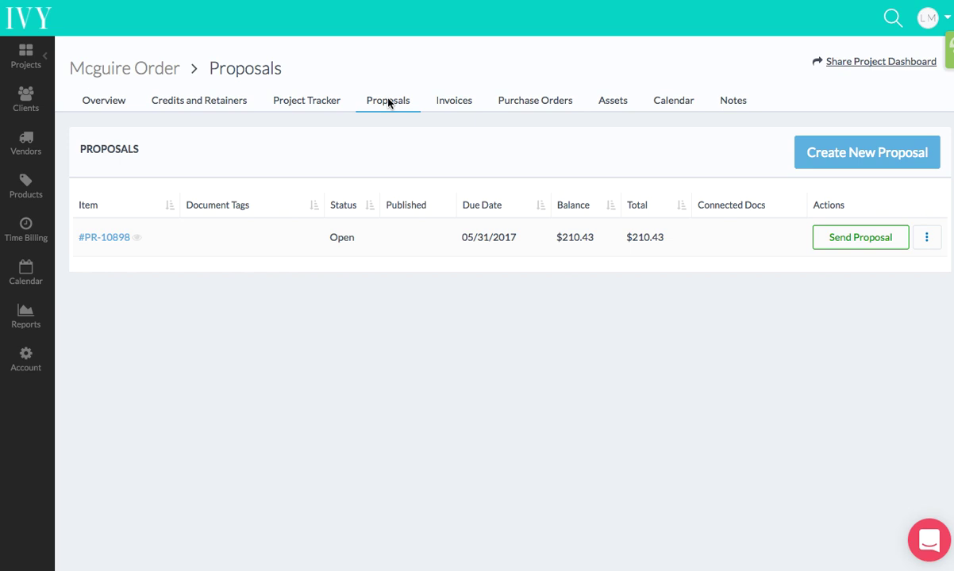
left_click(822, 148)
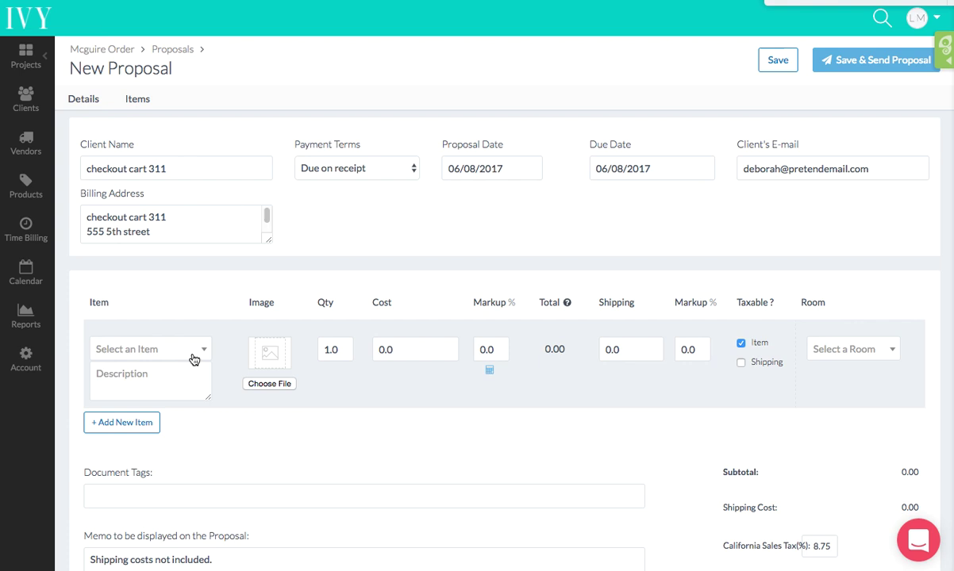
Add the Cosack Gold Molecule light fixture as the first line with a 50% markup.
left_click(194, 359)
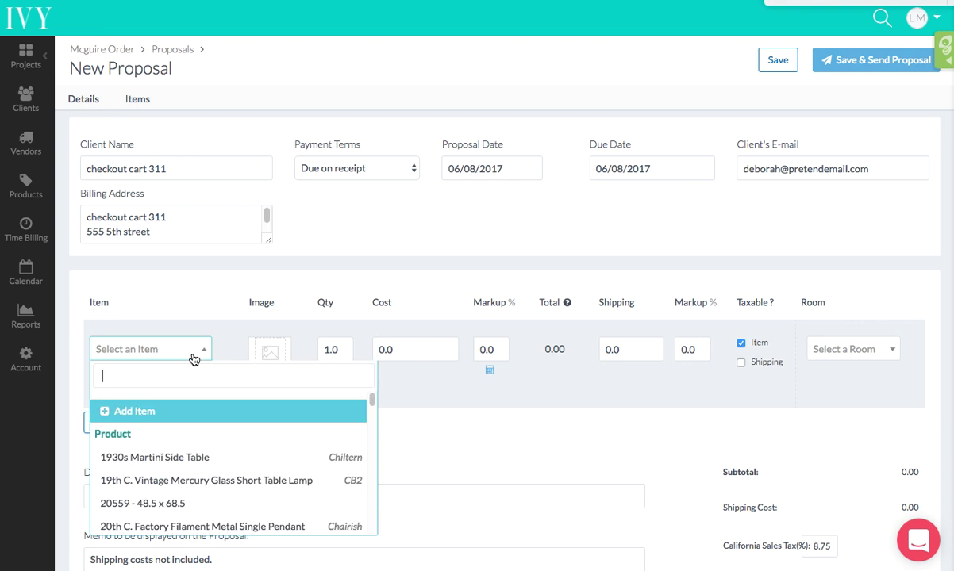
type("light")
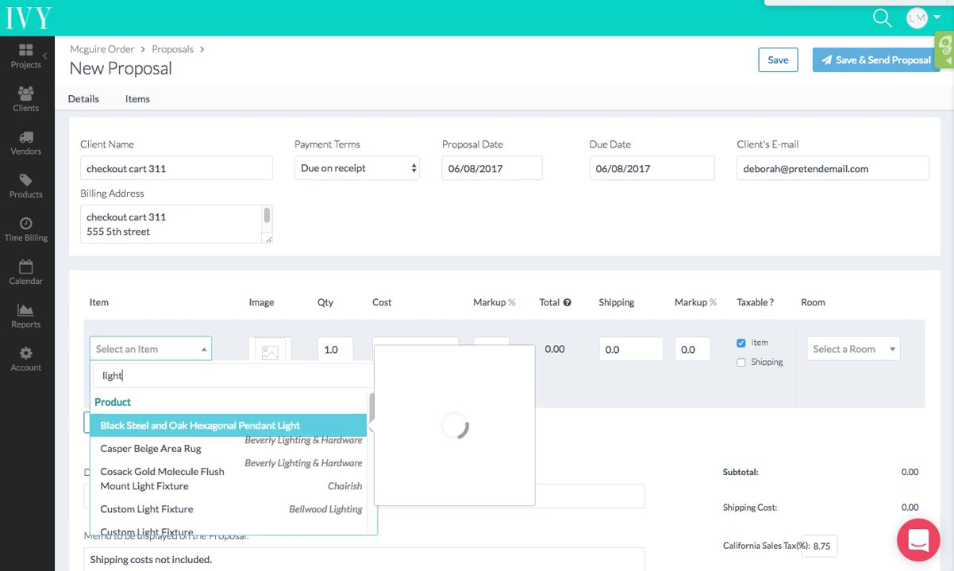
left_click(186, 473)
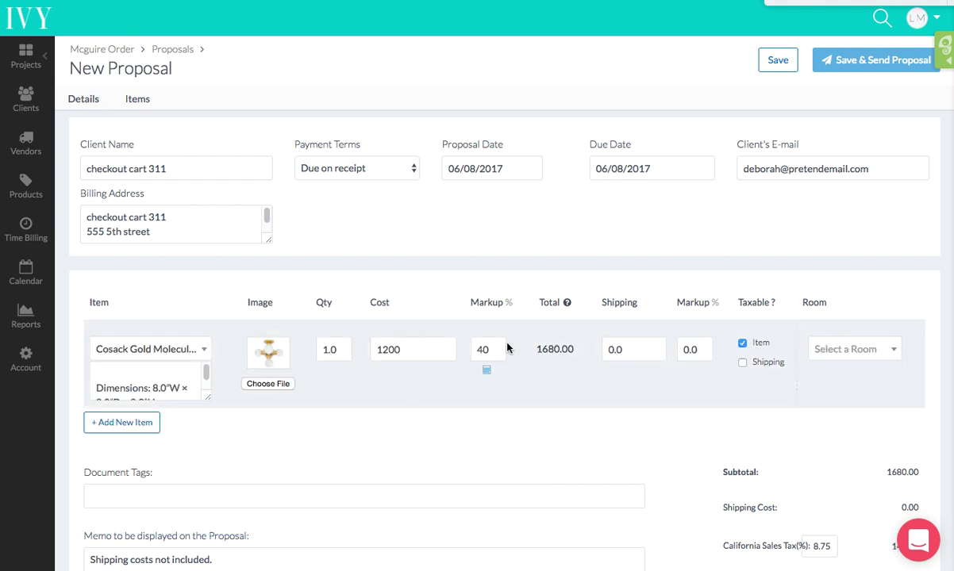
left_click(503, 349)
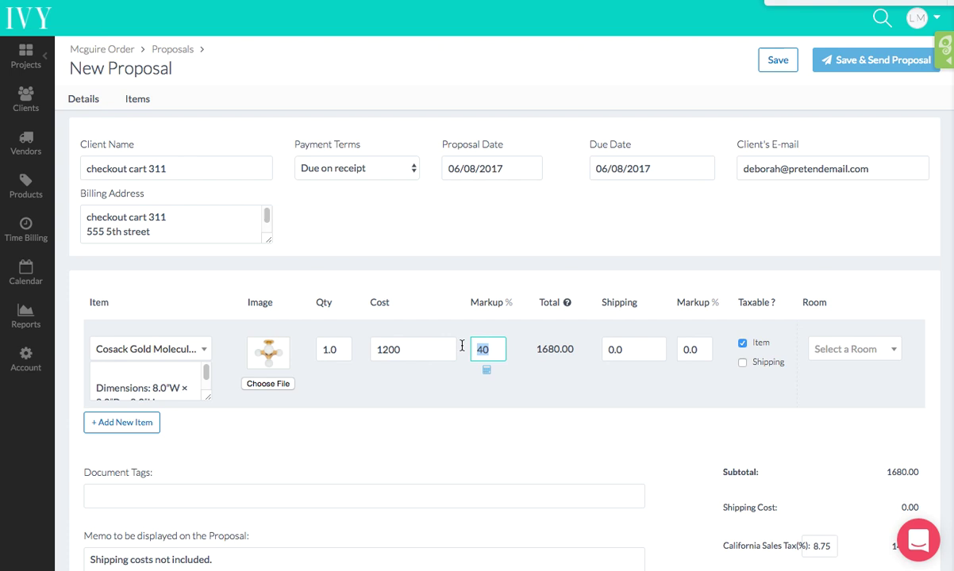
type("50")
left_click(440, 453)
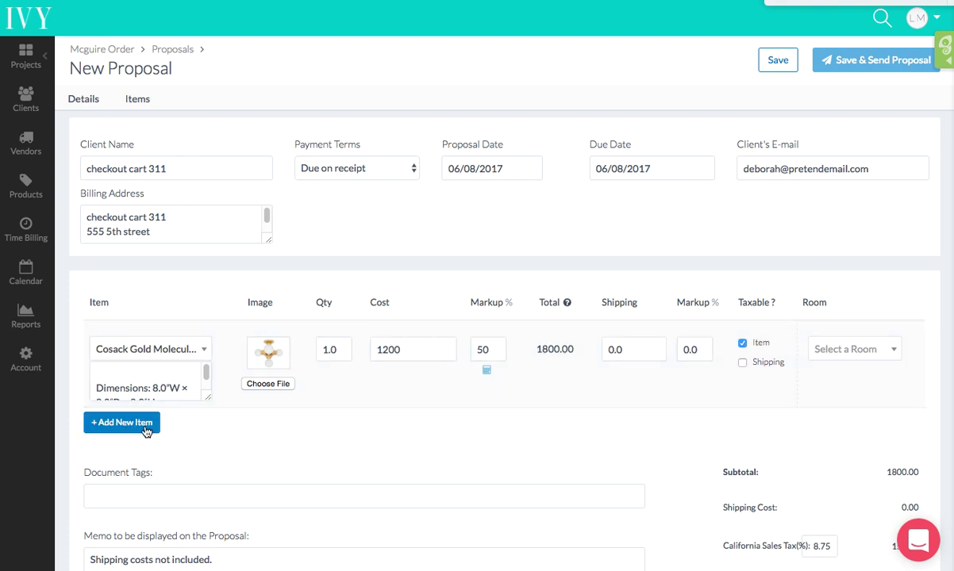
Add two 2 tone marble side tables as lines two and three.
left_click(148, 425)
left_click(174, 436)
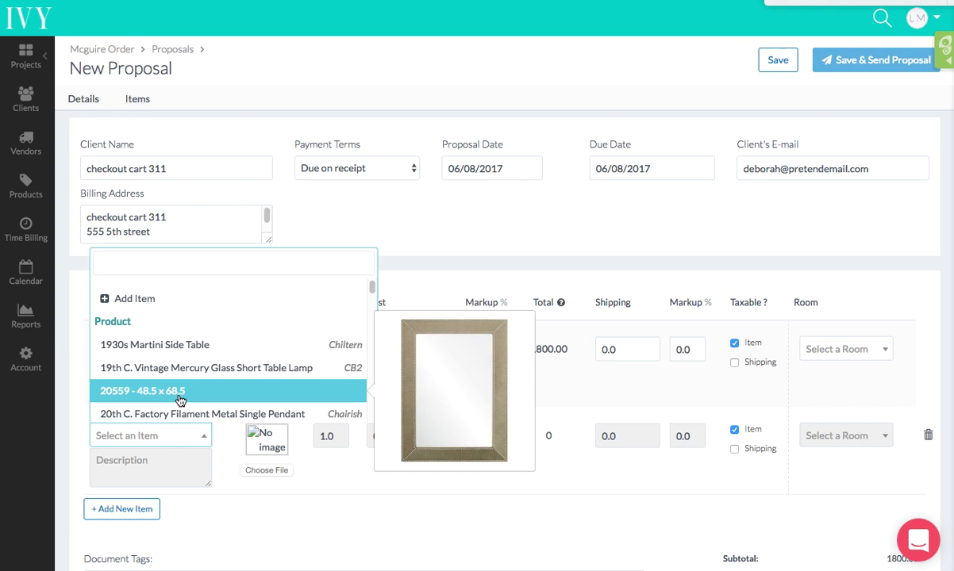
scroll(179, 391, "down", 2)
left_click(181, 387)
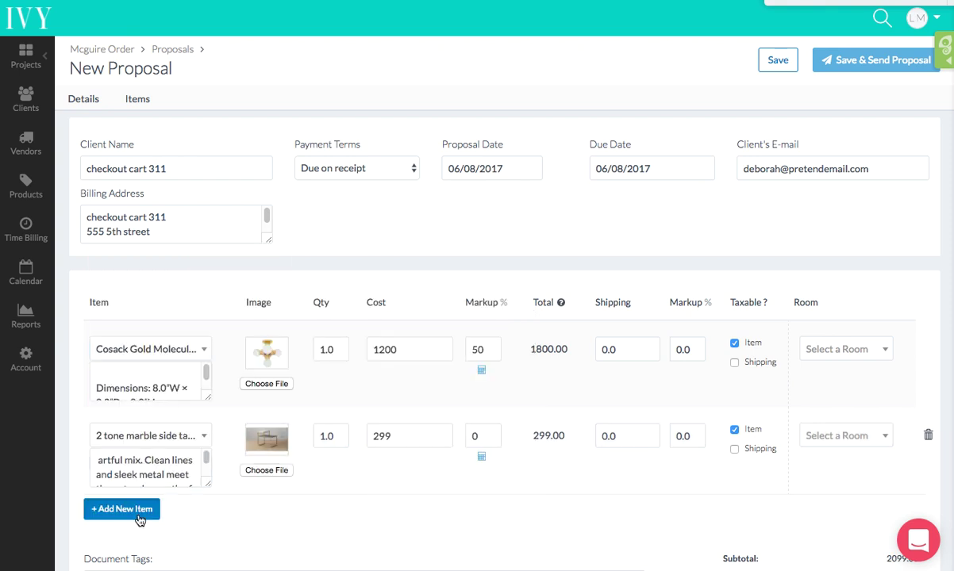
left_click(133, 508)
left_click(178, 530)
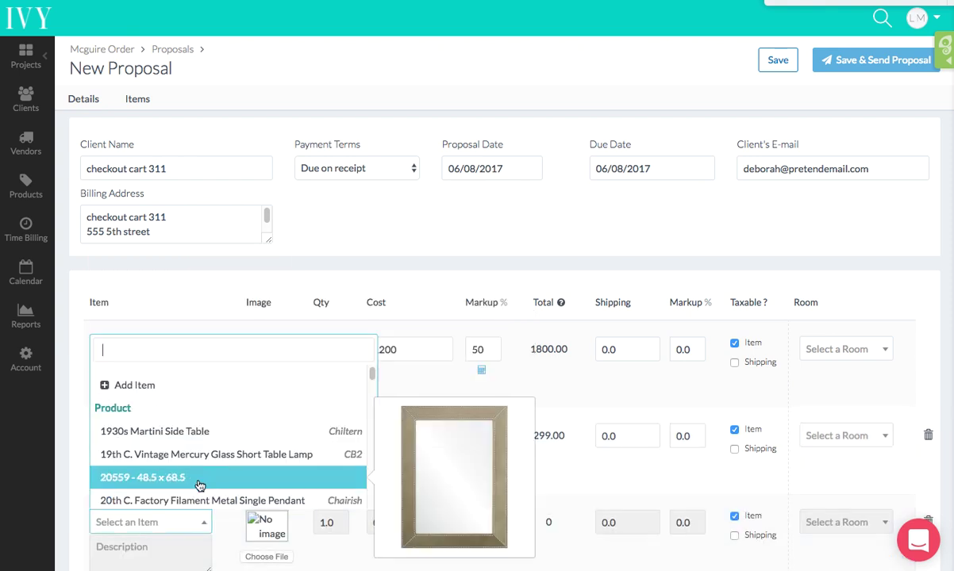
scroll(199, 485, "down", 2)
left_click(191, 484)
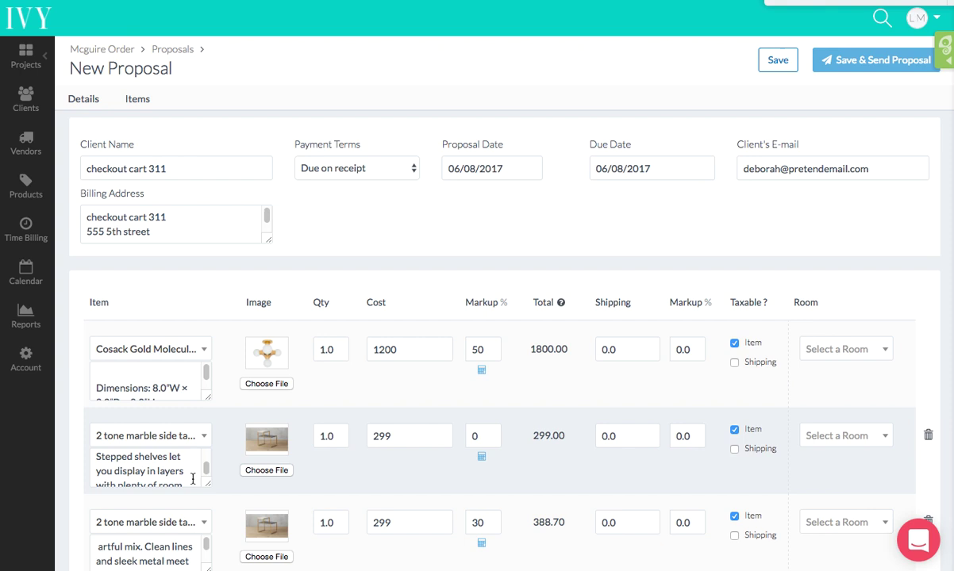
scroll(393, 484, "down", 2)
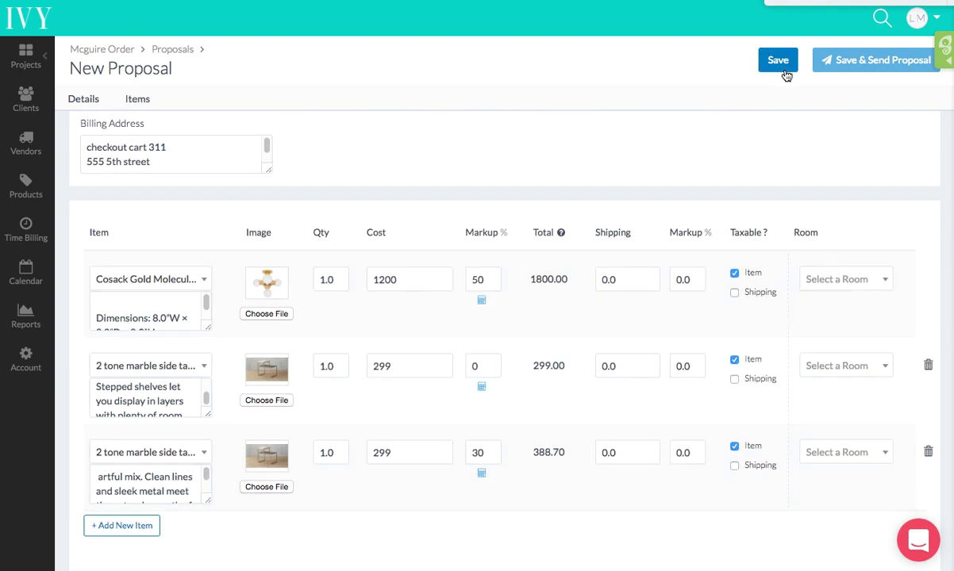
Save the new proposal as PR-10950 and review its lines.
left_click(783, 70)
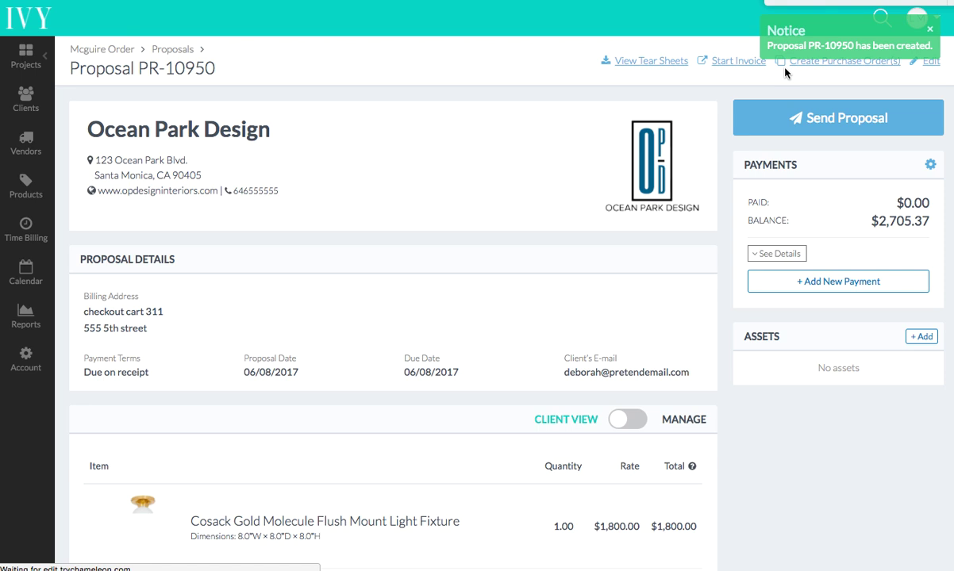
scroll(660, 347, "down", 5)
scroll(677, 345, "down", 3)
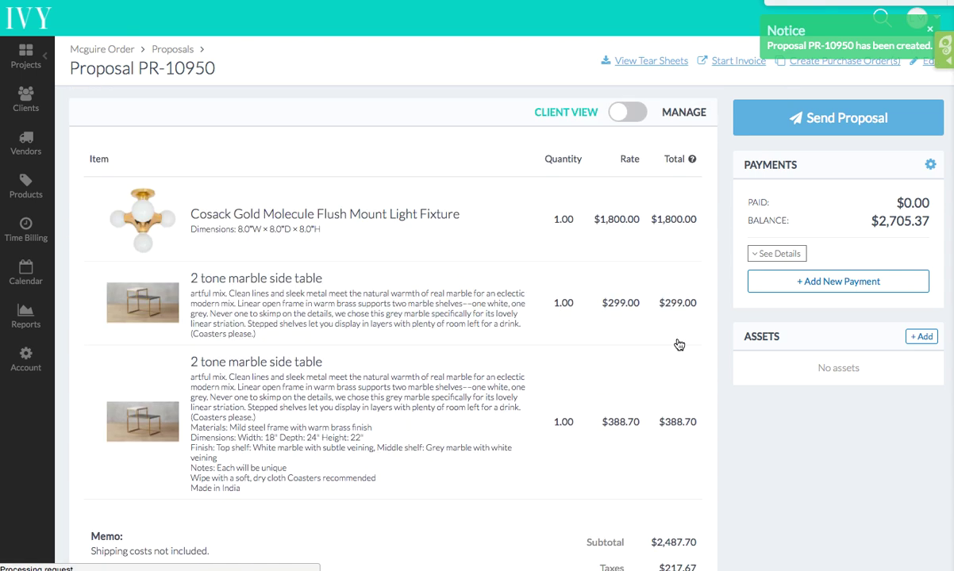
scroll(681, 309, "up", 4)
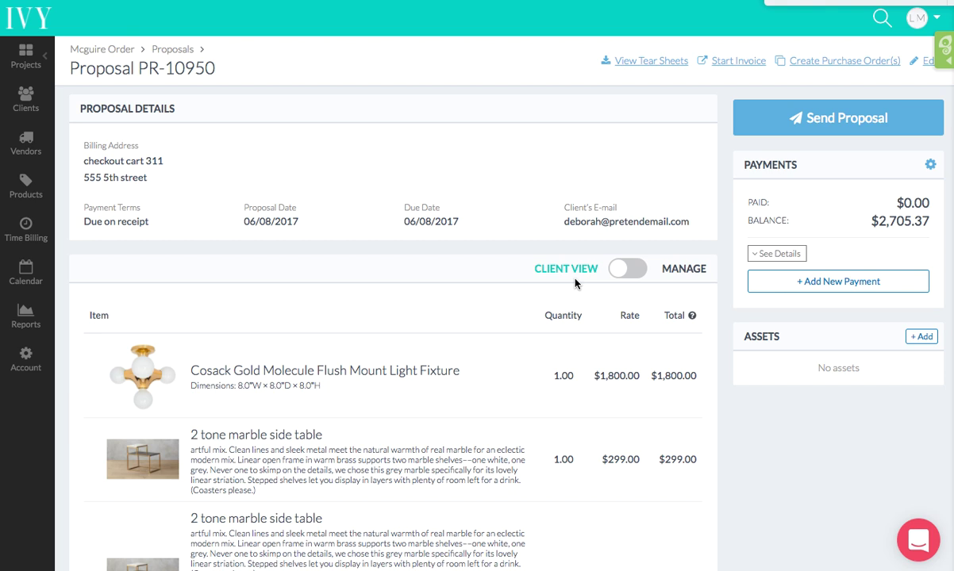
In manage mode, reorder the lines so the $388.70 marble table leads, then the light fixture.
left_click(629, 270)
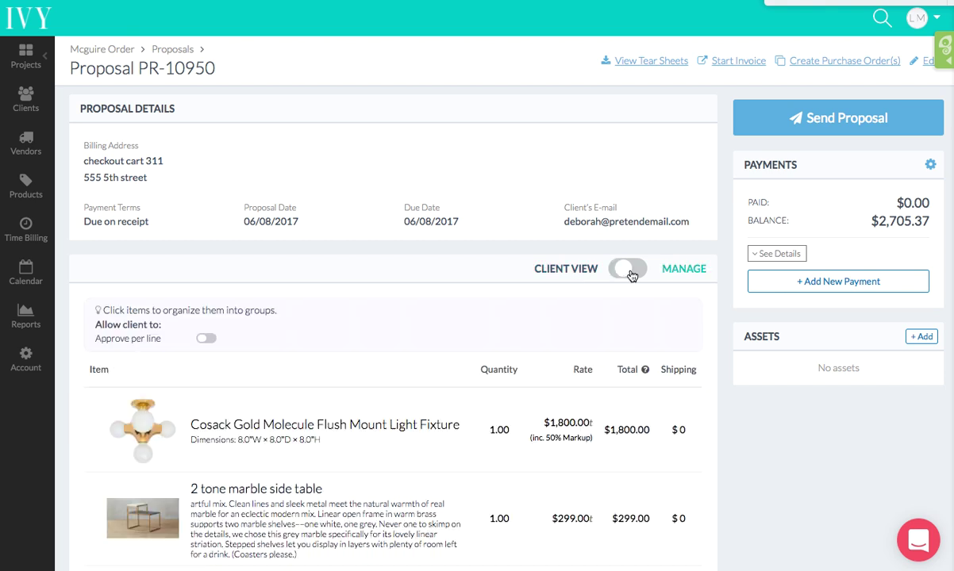
scroll(515, 418, "down", 2)
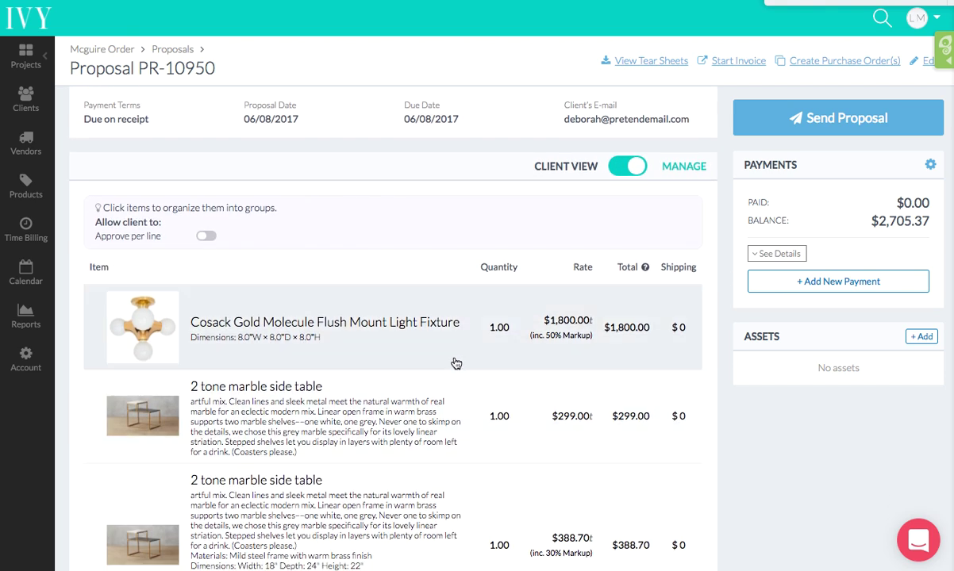
left_click_drag(454, 362, 408, 334)
scroll(438, 453, "down", 2)
left_click_drag(361, 226, 361, 498)
scroll(415, 366, "up", 1)
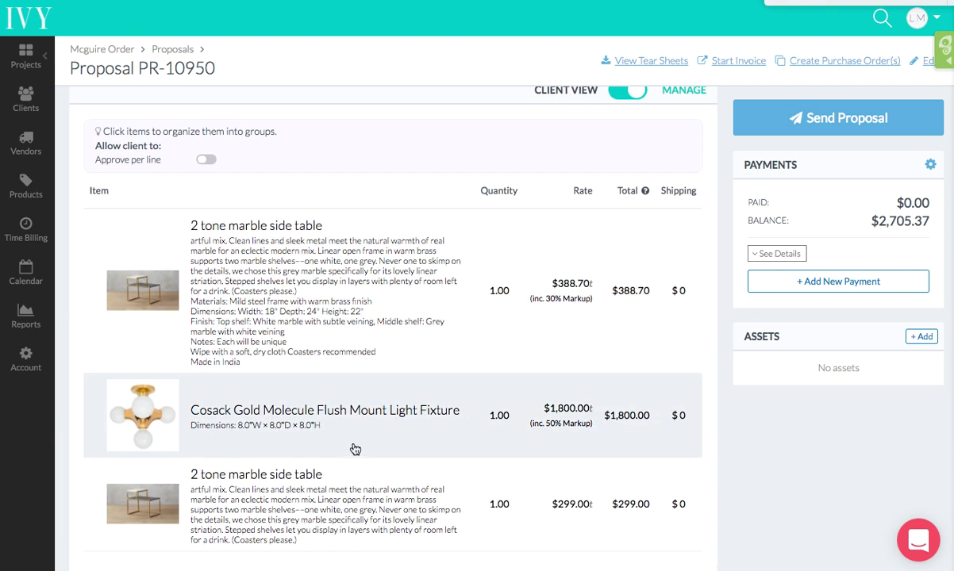
scroll(347, 406, "down", 3)
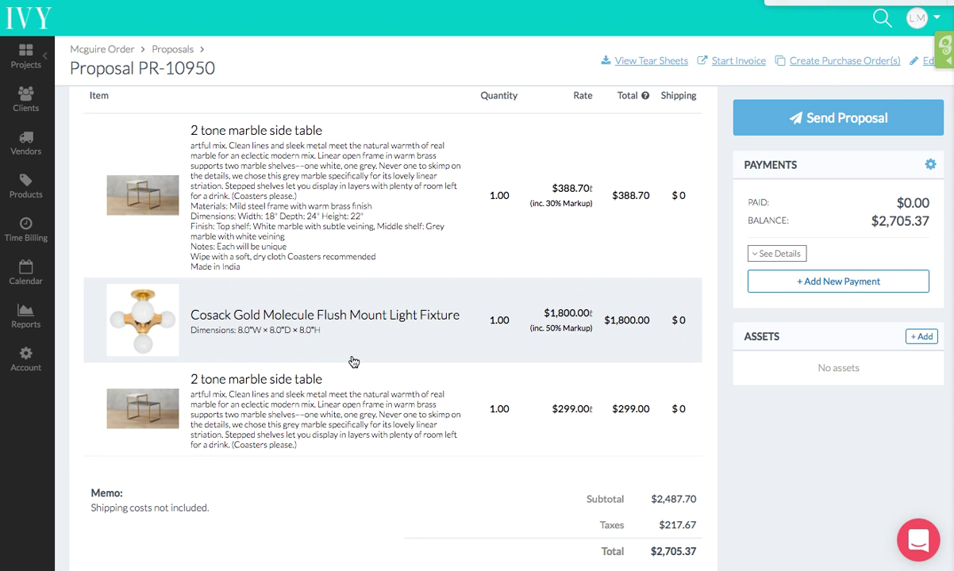
left_click(352, 359)
Group the $388.70 marble table and Cosack Gold fixture under the title 'Living Room'.
left_click(357, 231)
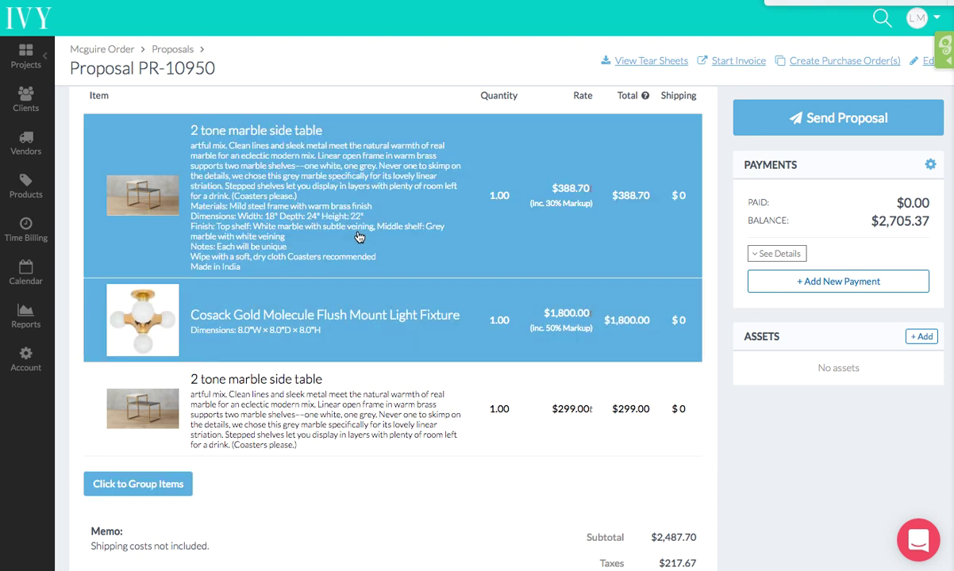
left_click(158, 485)
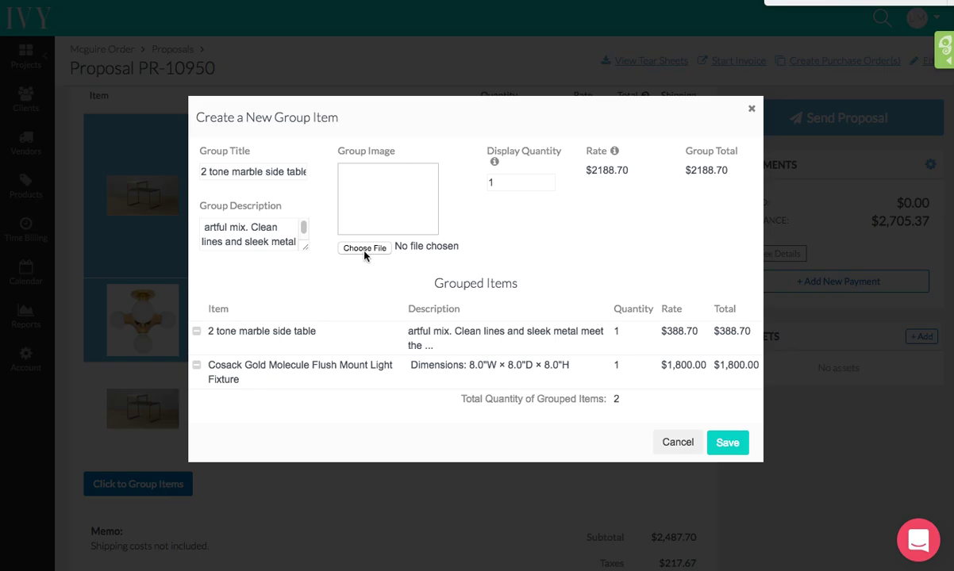
triple_click(223, 170)
type("L")
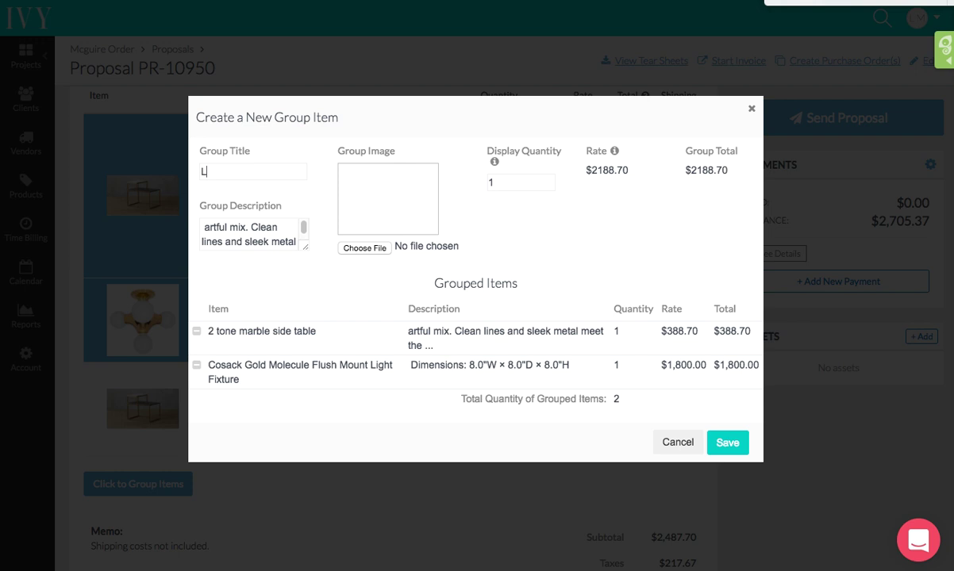
type("iving Room")
left_click(728, 443)
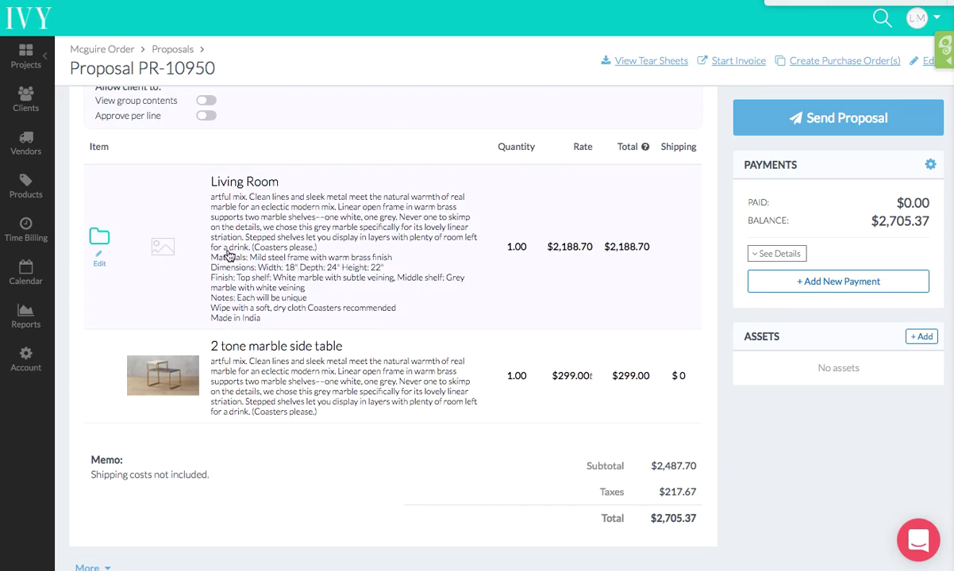
Turn 'View group contents' on for the client, then switch it back off.
scroll(365, 242, "up", 2)
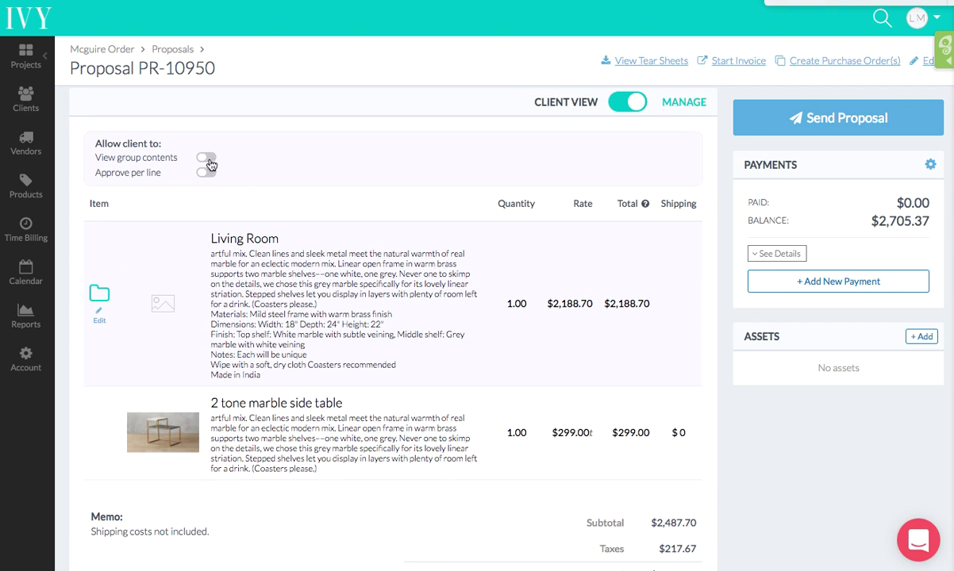
left_click(210, 162)
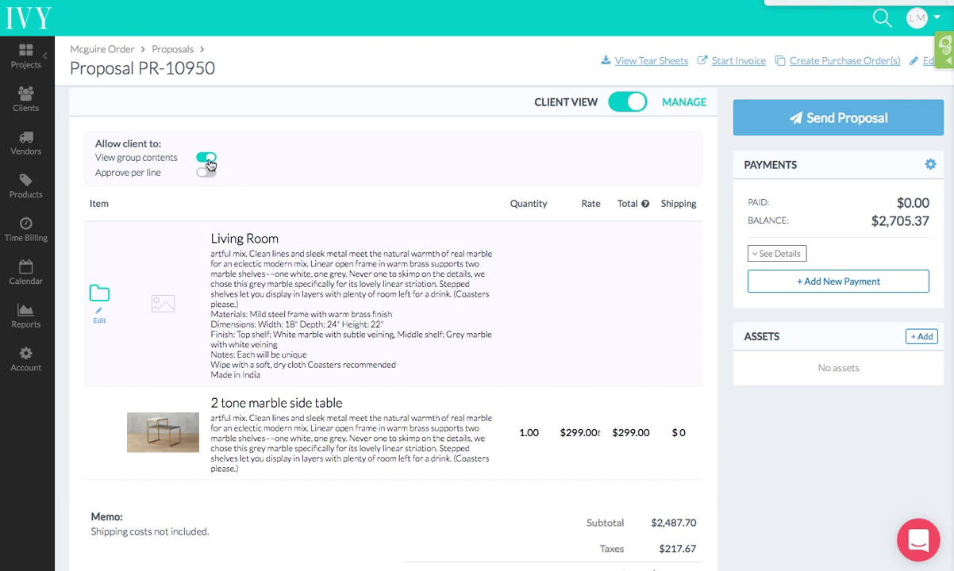
left_click(207, 161)
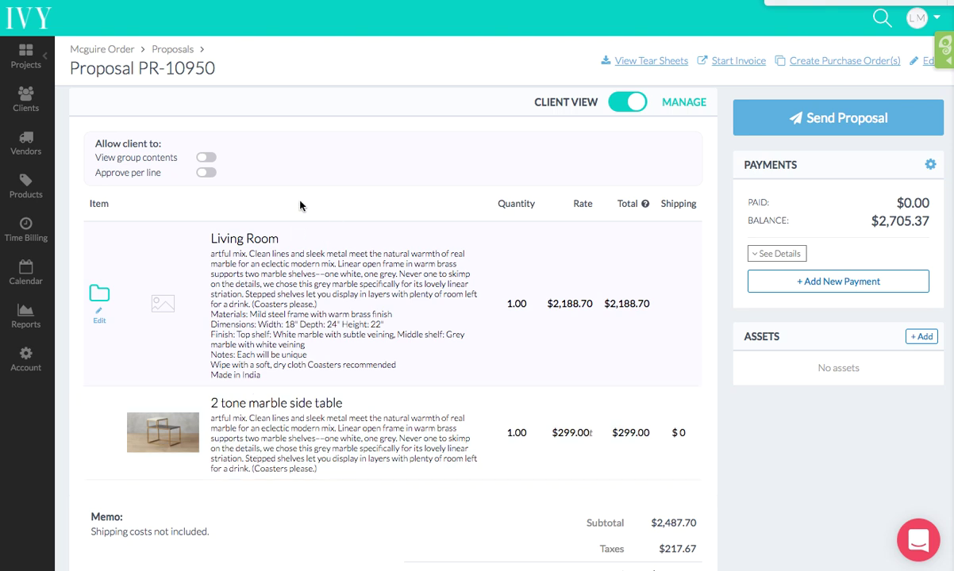
Re-enable 'View group contents', turn on 'Approve per line', and leave the side table approved.
left_click(204, 156)
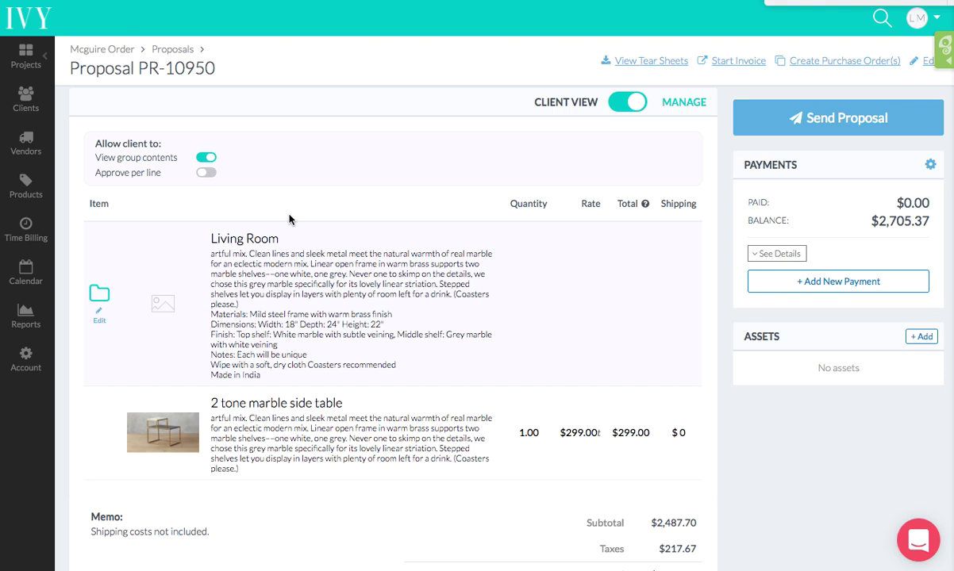
left_click(206, 173)
scroll(624, 390, "down", 2)
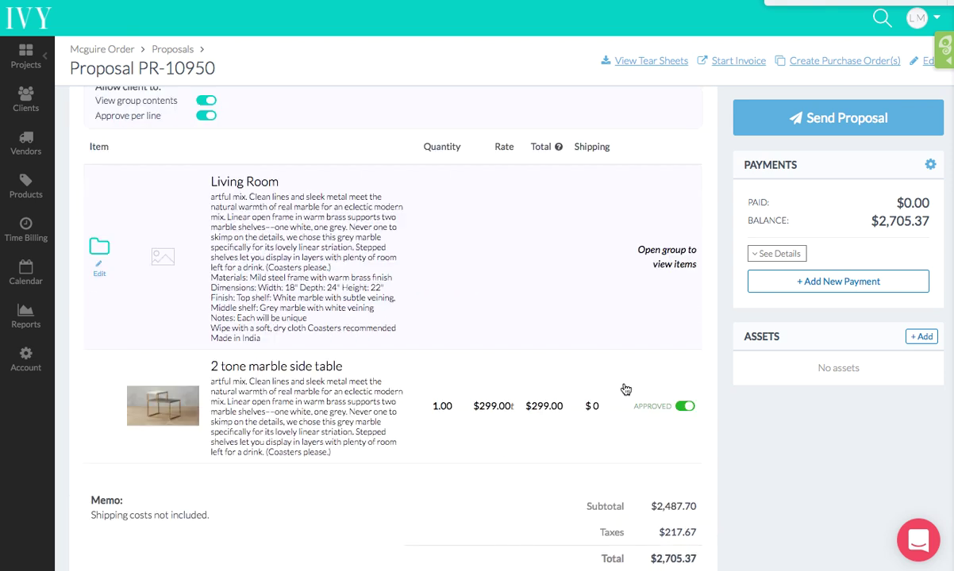
left_click(684, 373)
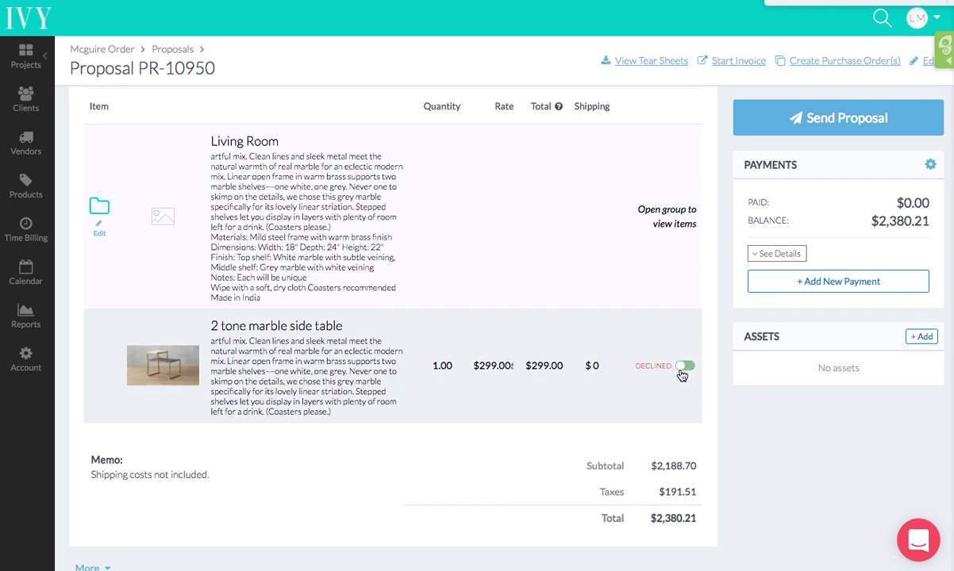
left_click(685, 369)
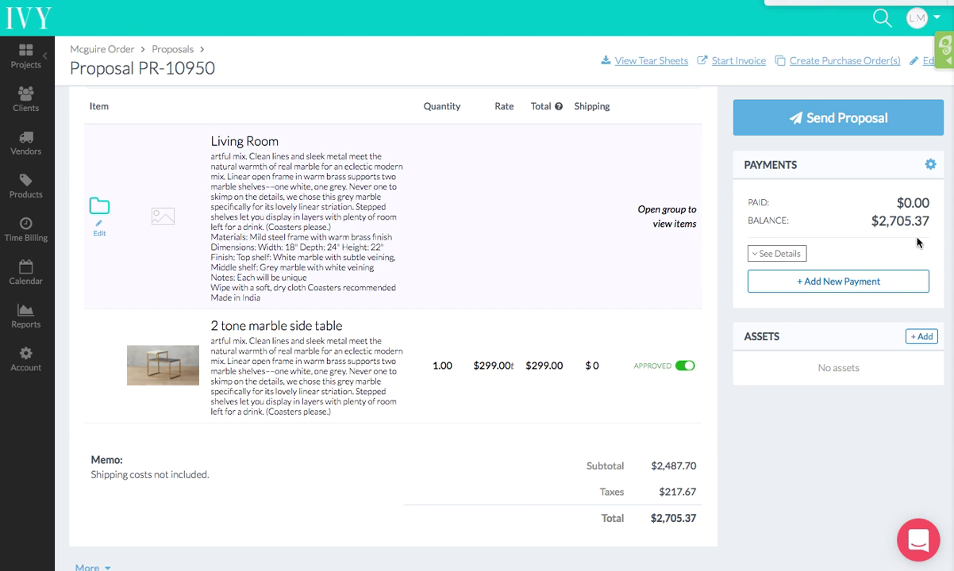
scroll(591, 257, "up", 5)
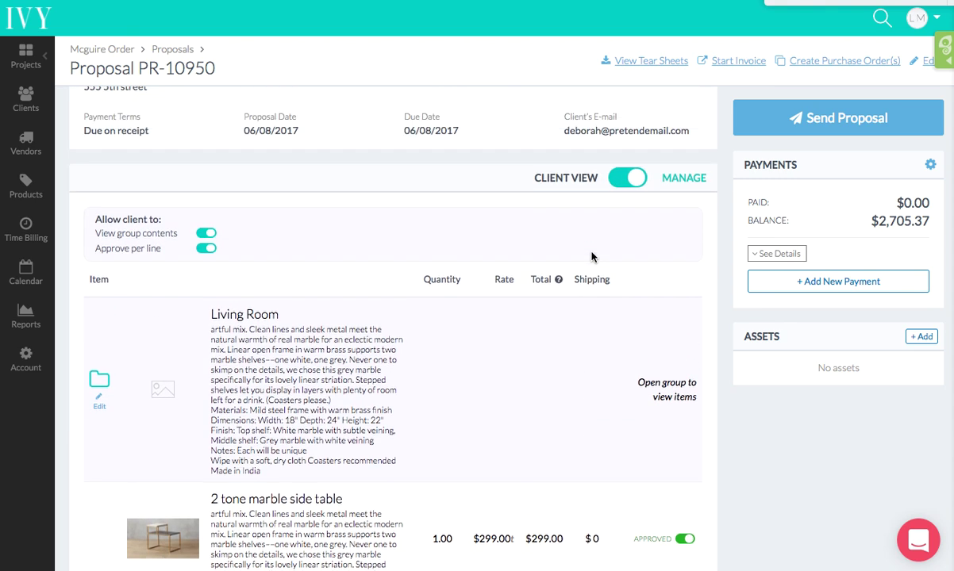
Flip the Client View / Manage toggle off and scroll to the top of PR-10950.
left_click(617, 234)
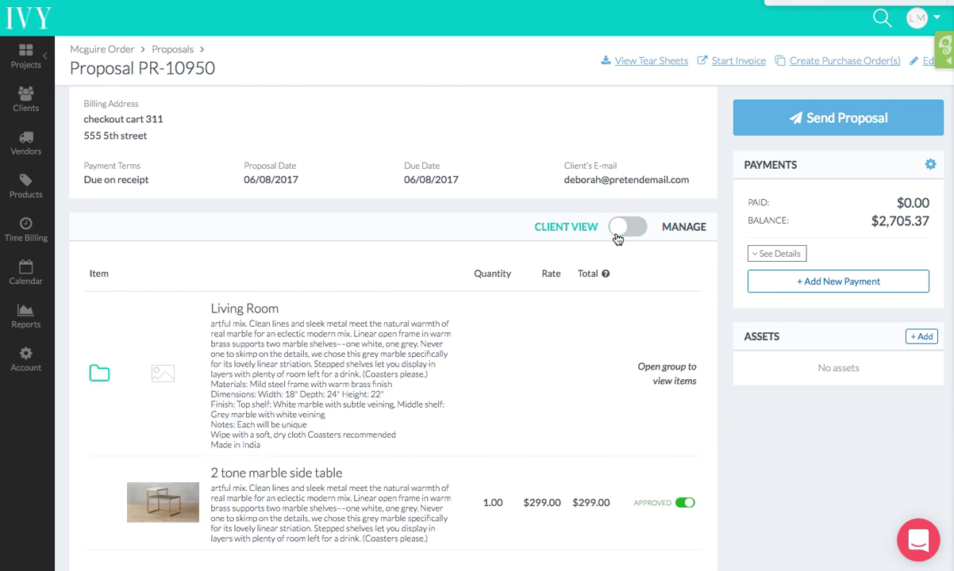
scroll(588, 449, "down", 3)
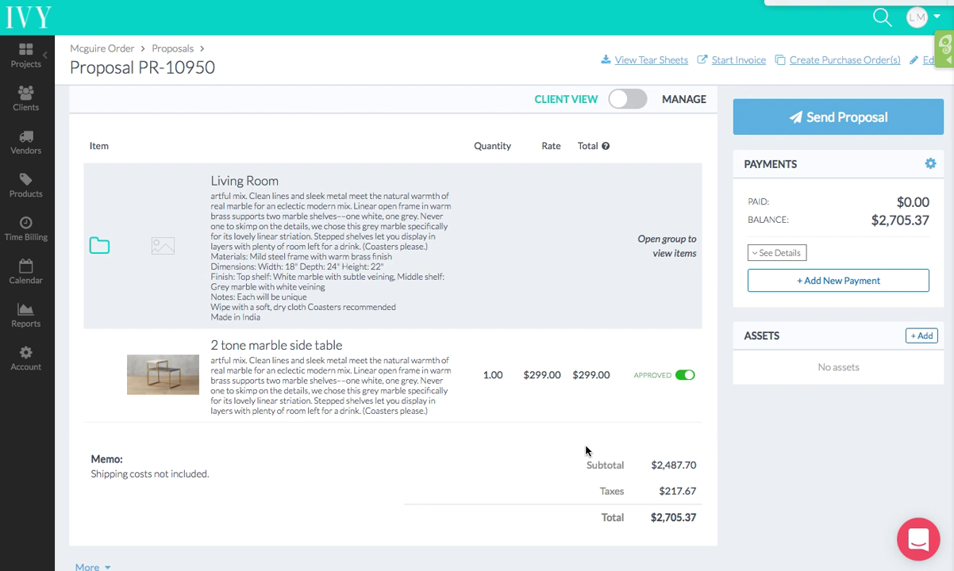
scroll(586, 451, "up", 4)
scroll(585, 451, "down", 2)
scroll(585, 449, "up", 2)
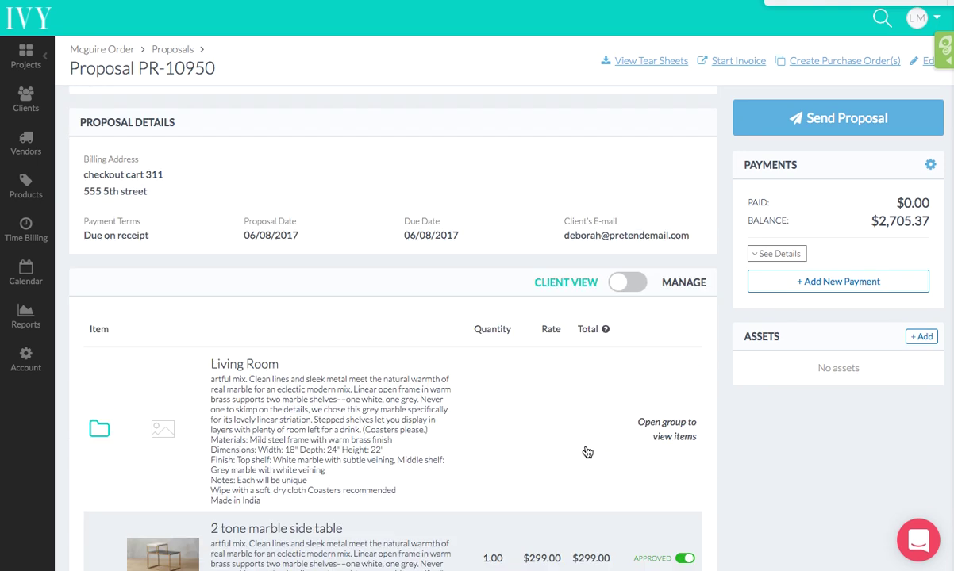
scroll(585, 449, "up", 1)
scroll(587, 452, "up", 2)
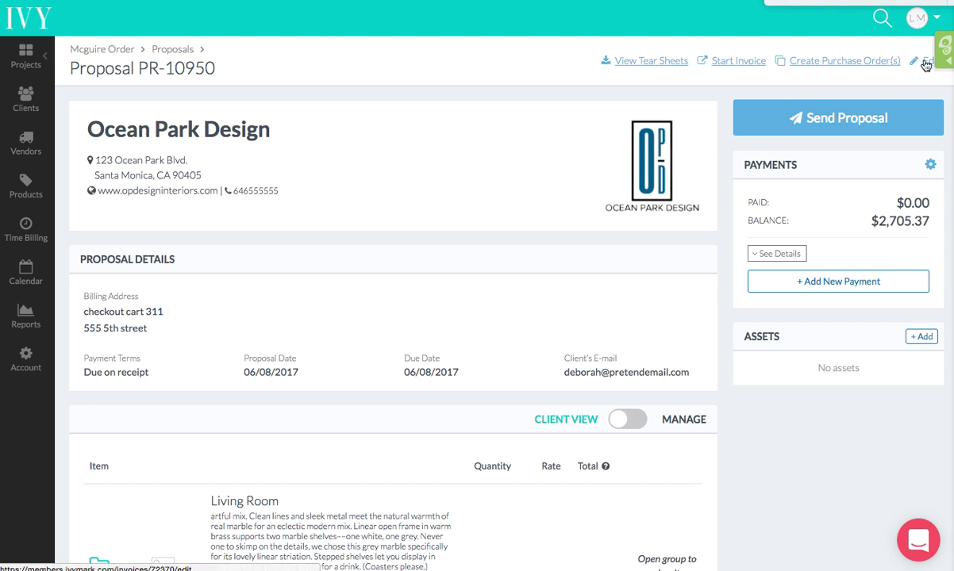
left_click(828, 282)
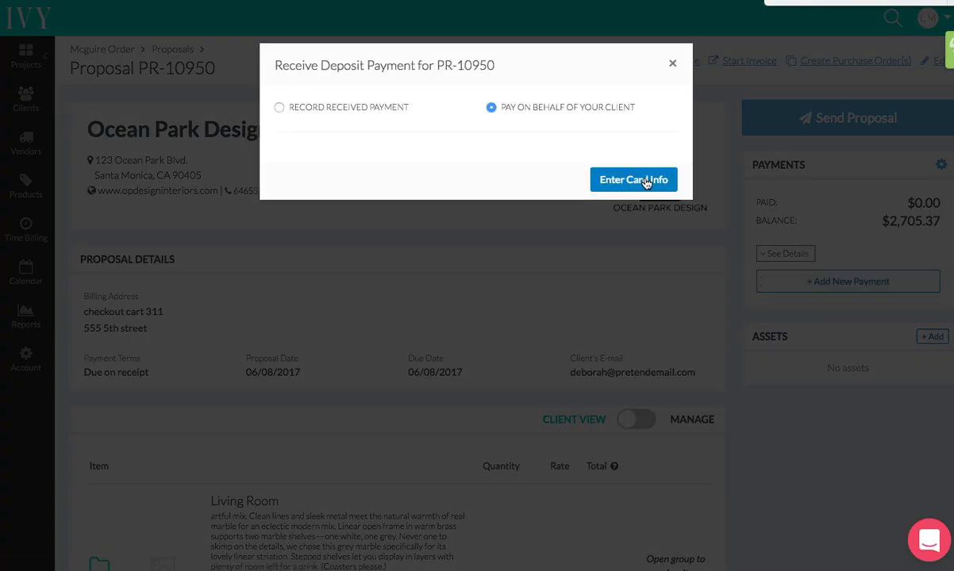
left_click(371, 109)
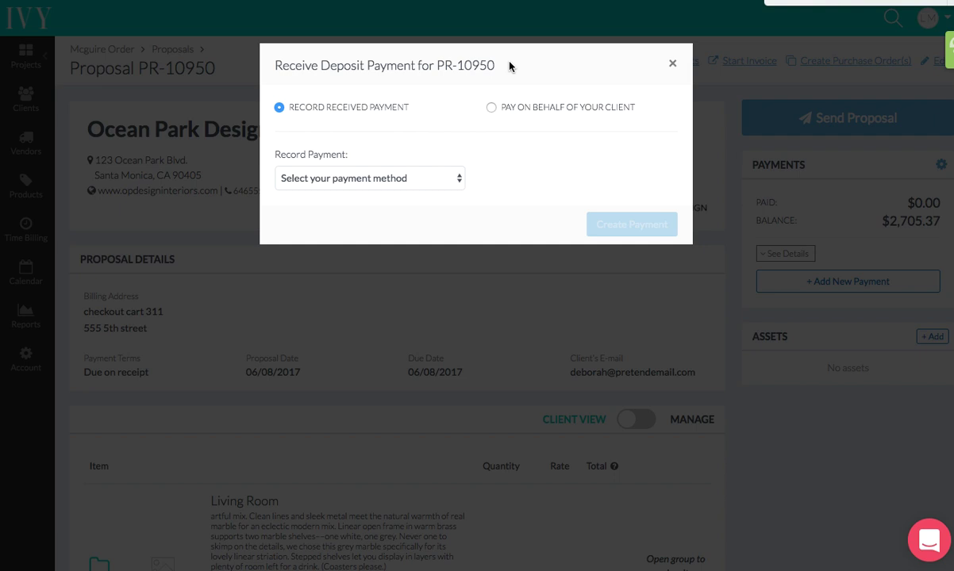
left_click(672, 63)
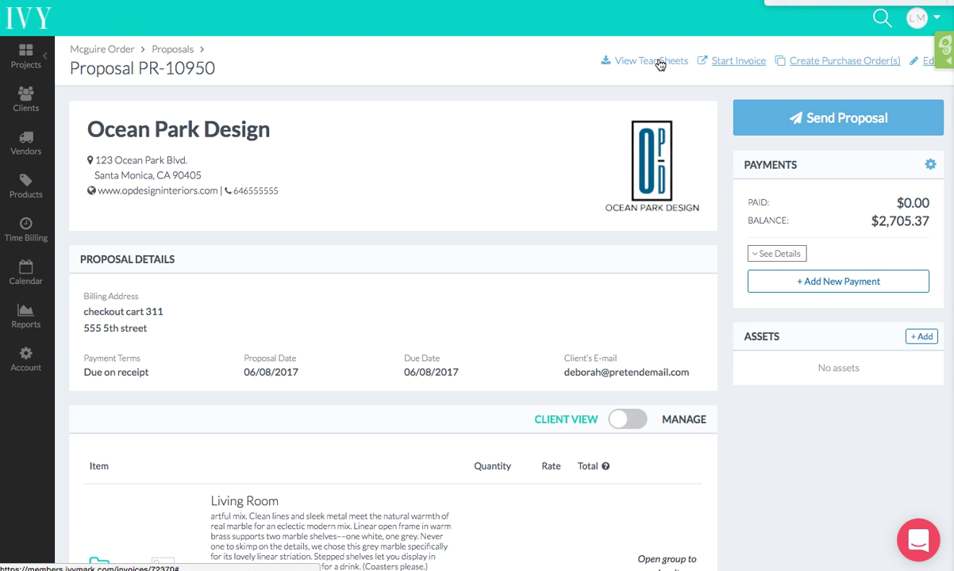
Open the Time Billing overview, start a new entry, then close the Add Entry form unsaved.
left_click(32, 237)
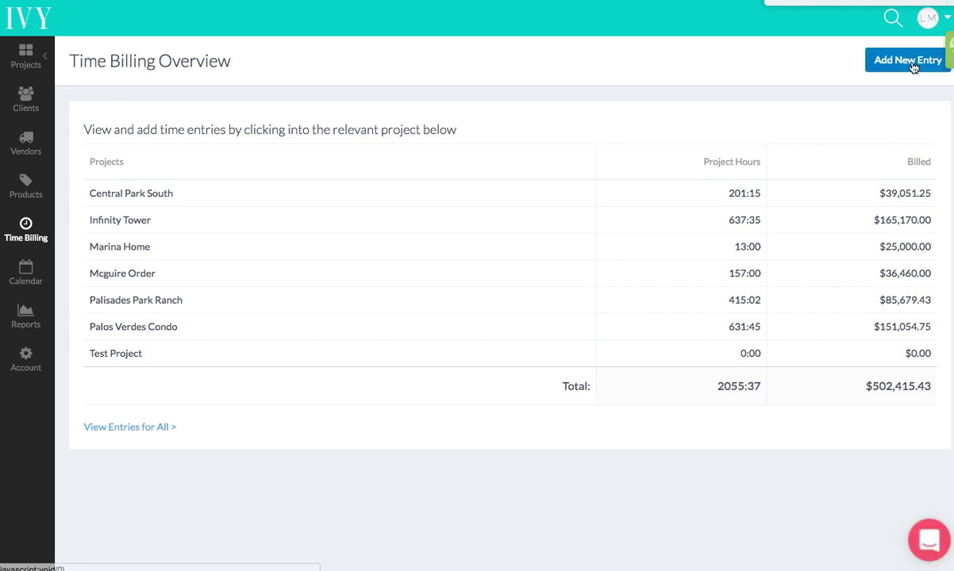
left_click(913, 62)
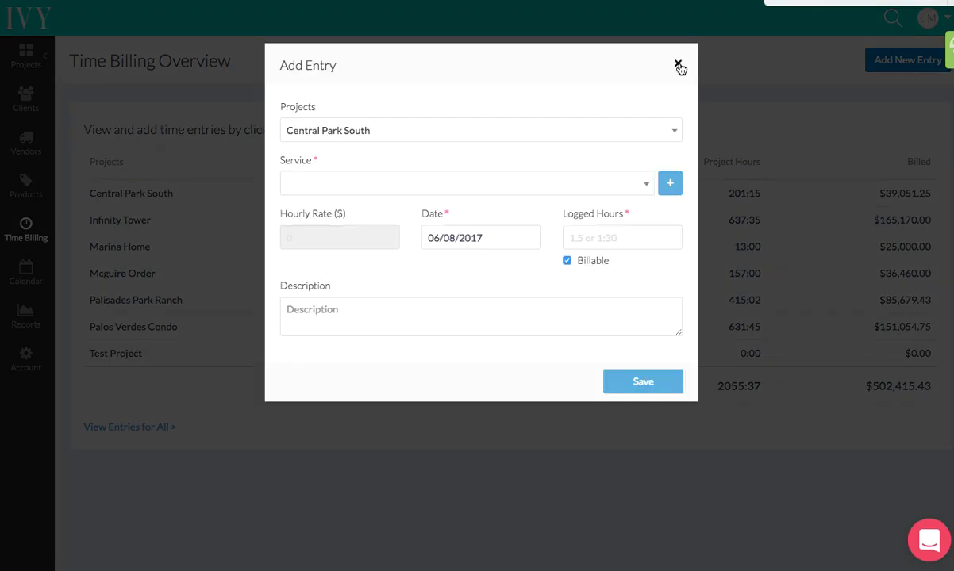
left_click(678, 65)
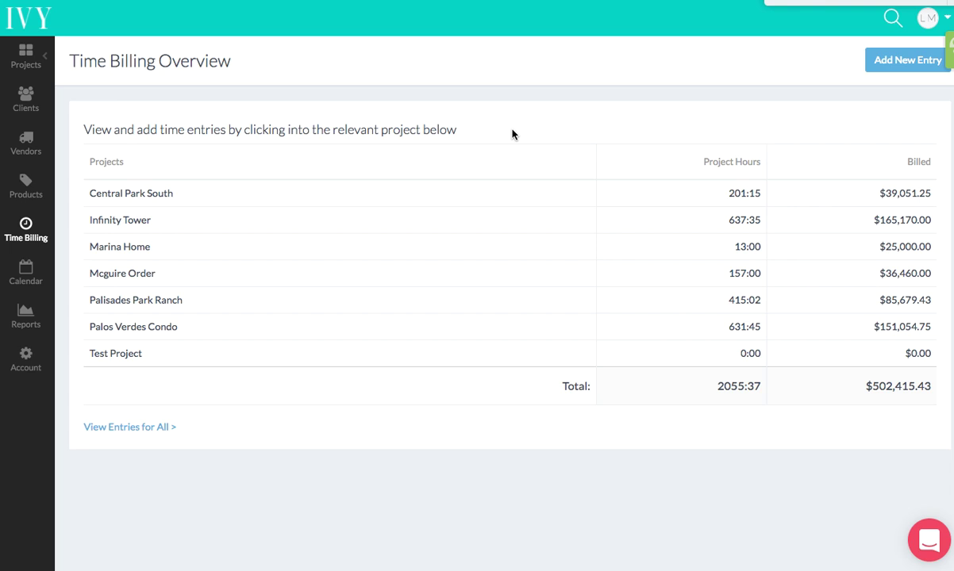
Go to Account settings, switch to Team/Rates, and scroll down through the billing rates list.
left_click(33, 366)
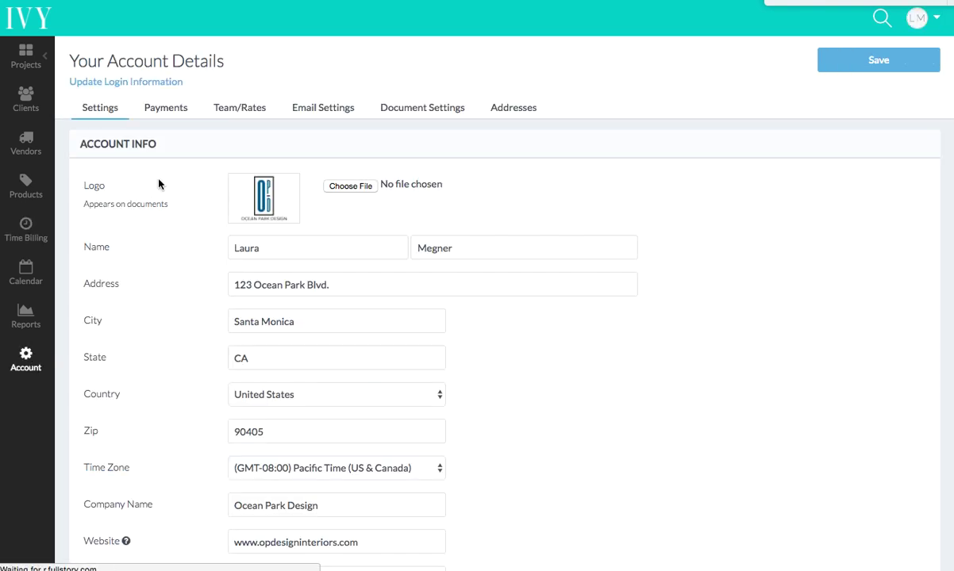
left_click(246, 116)
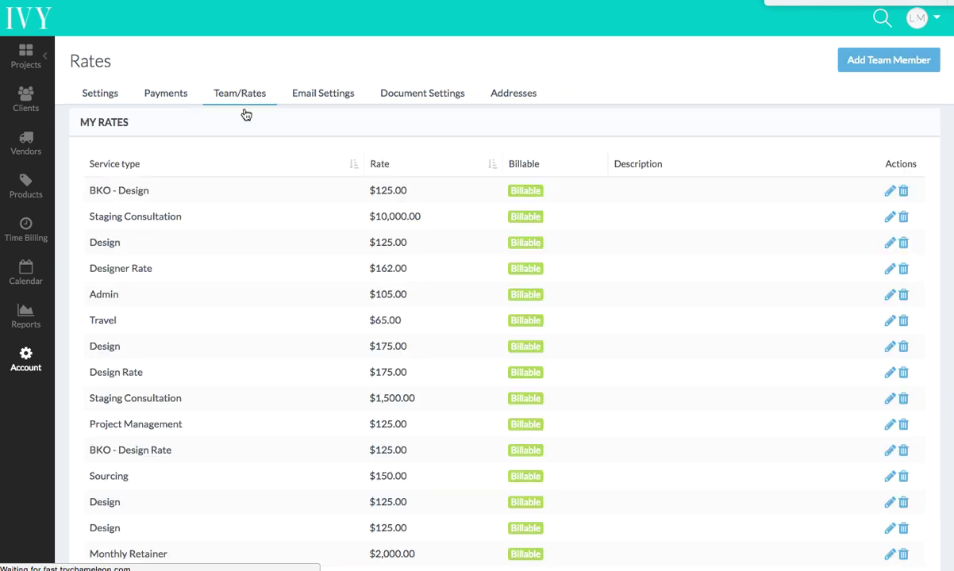
scroll(241, 364, "down", 10)
scroll(240, 363, "down", 3)
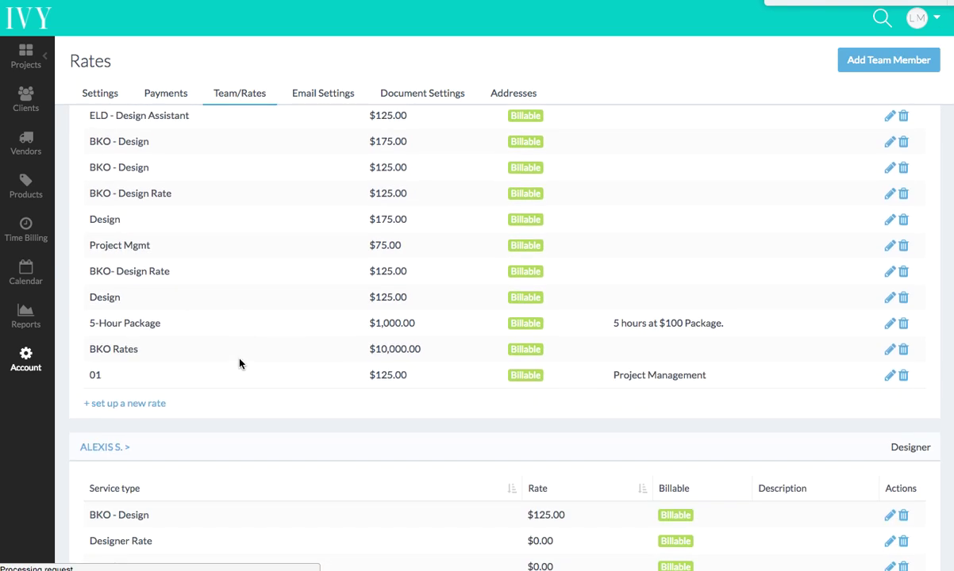
Leave the blank New Rate form and open the BKO - Design $125.0 rate for editing.
left_click(149, 403)
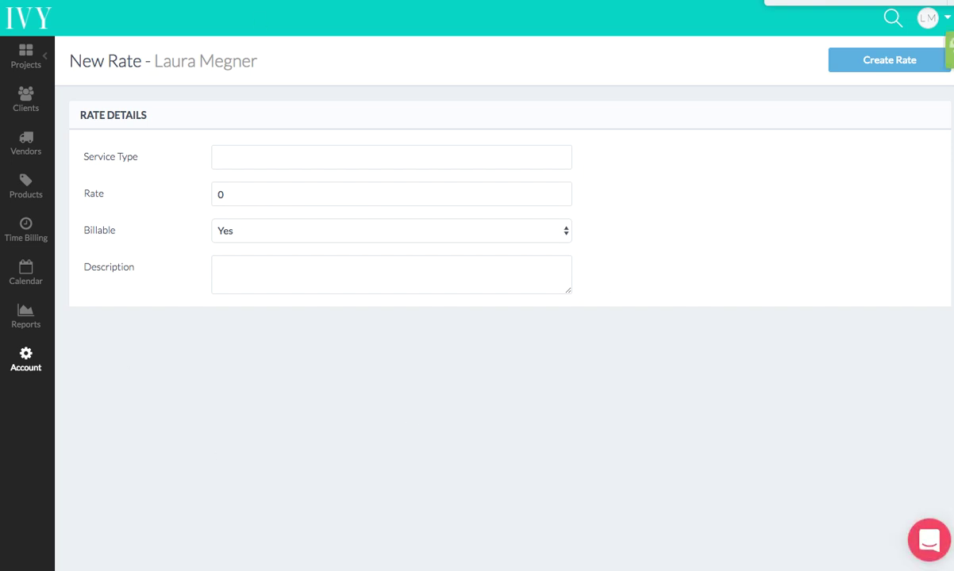
key("alt+Left")
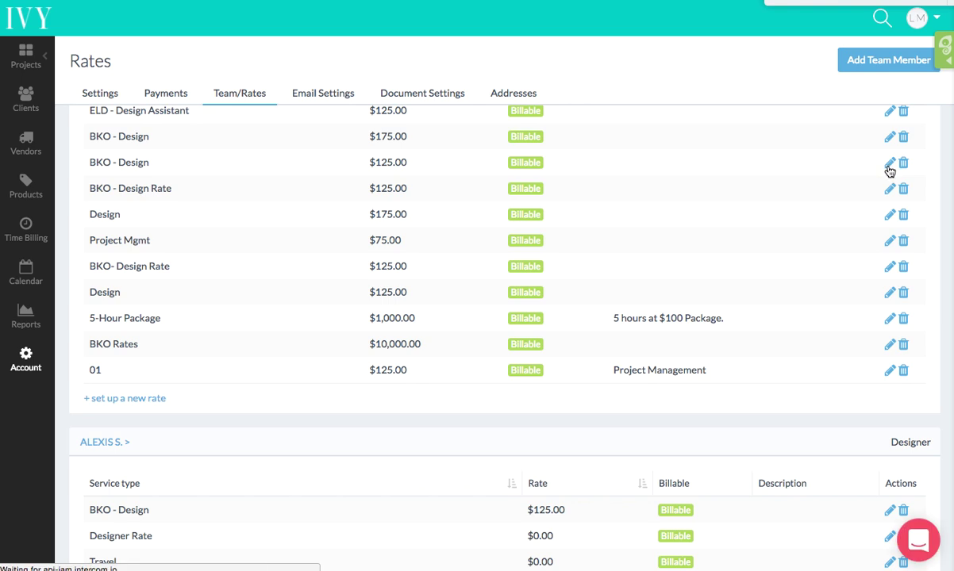
left_click(890, 167)
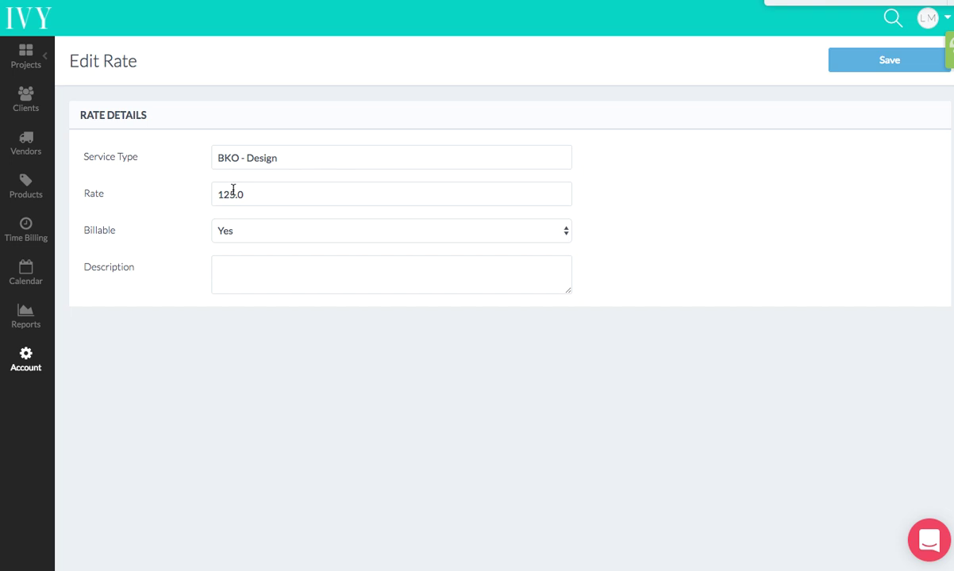
Show the Infinity Tower time entries in Time Billing and tick select-all for invoicing.
left_click(26, 226)
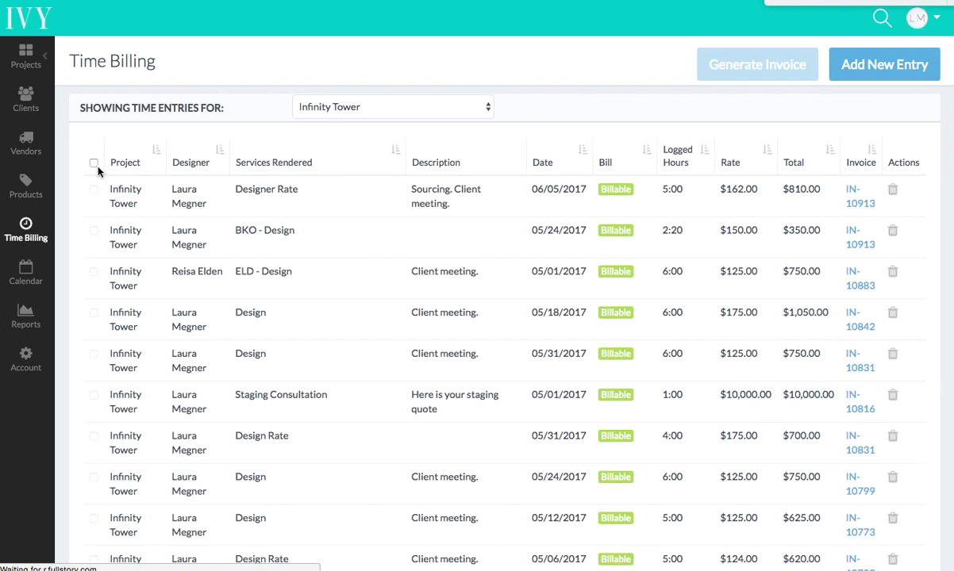
left_click(94, 164)
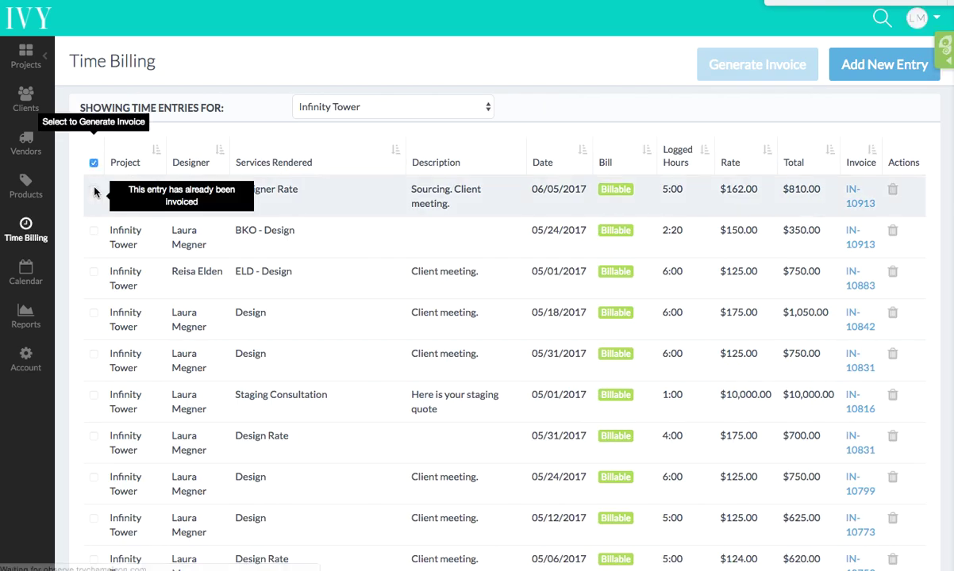